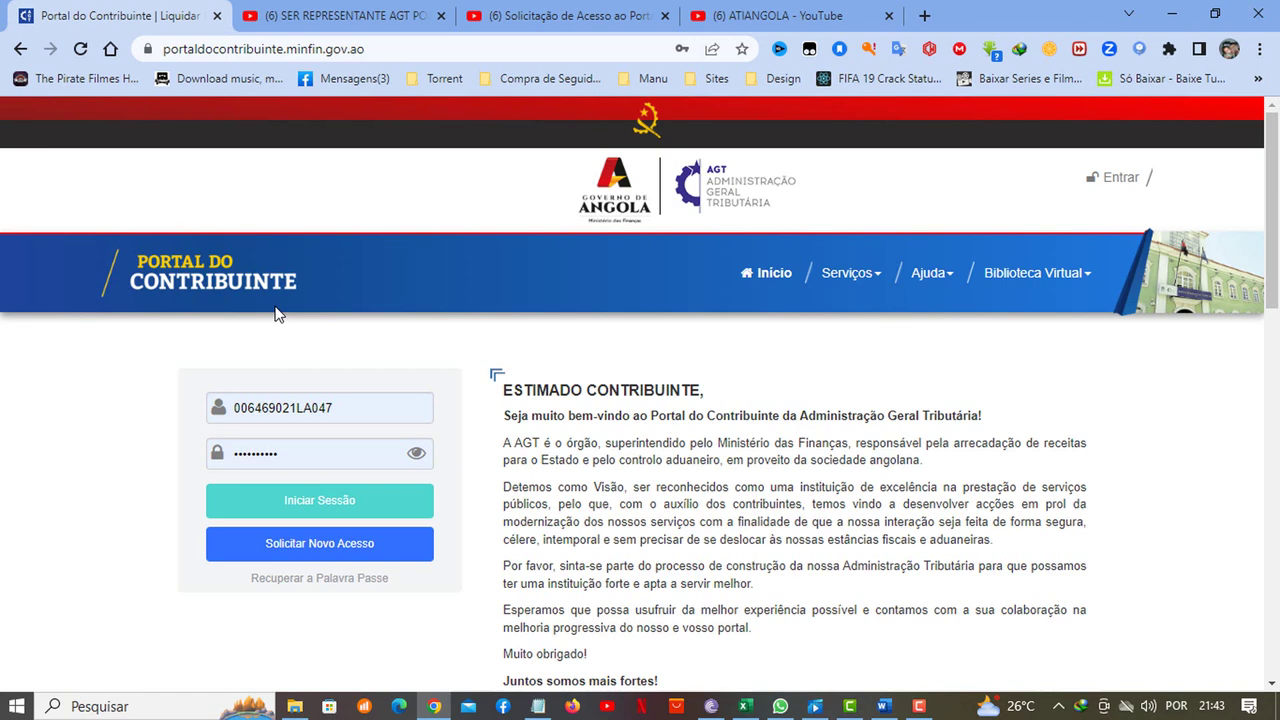
# Check the prefilled login fields, then start a new access request via the Nova Representação card
pyautogui.click(264, 408)
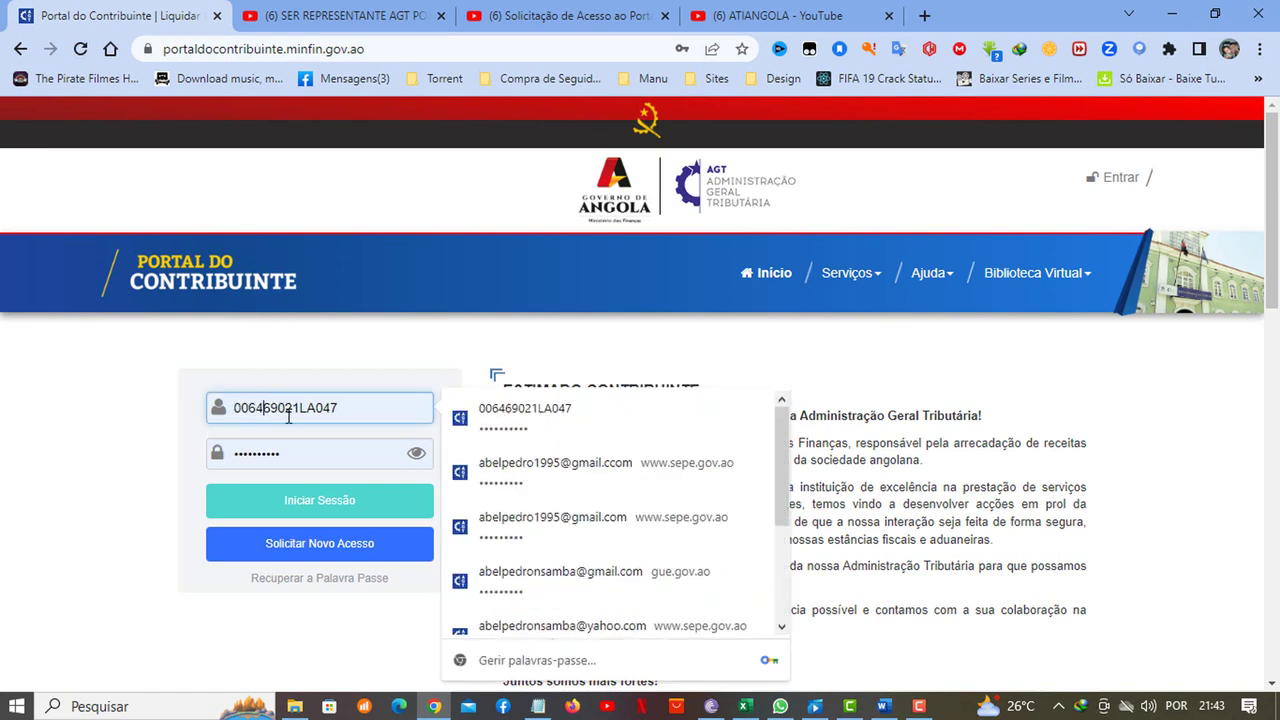
pyautogui.keyDown('shift'); pyautogui.click(360, 394); pyautogui.keyUp('shift')
pyautogui.click(295, 450)
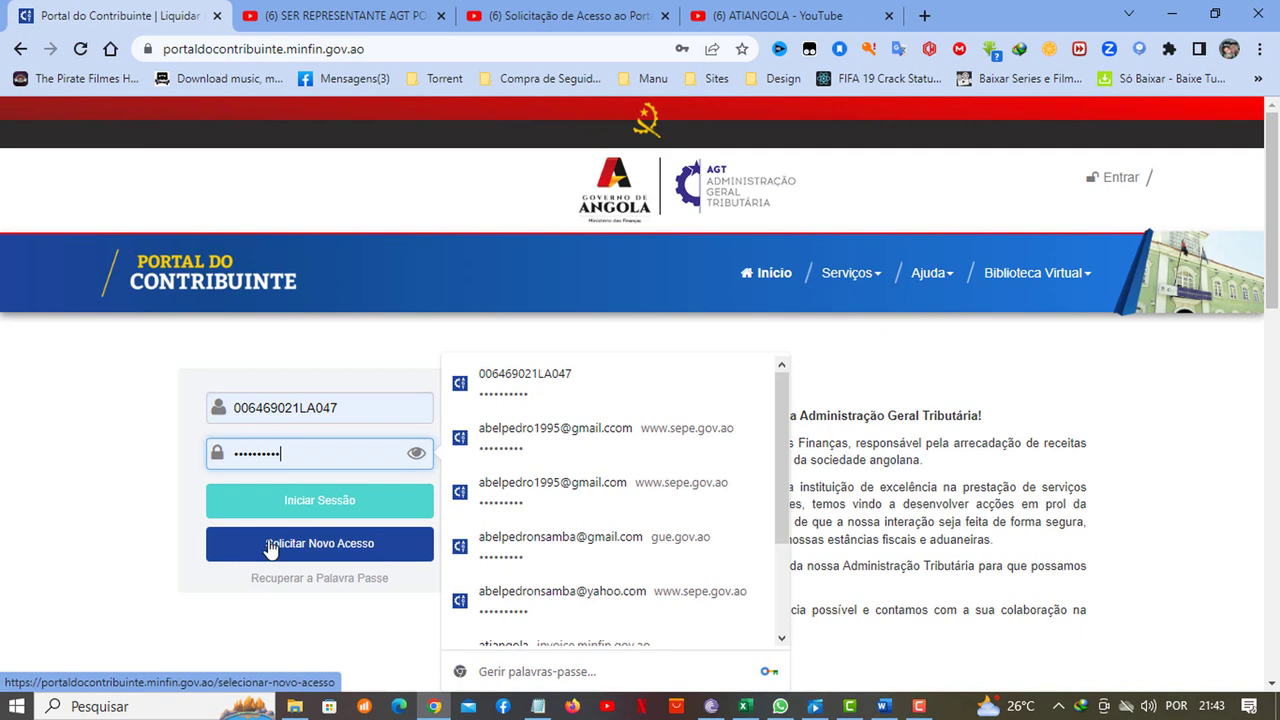
pyautogui.click(270, 548)
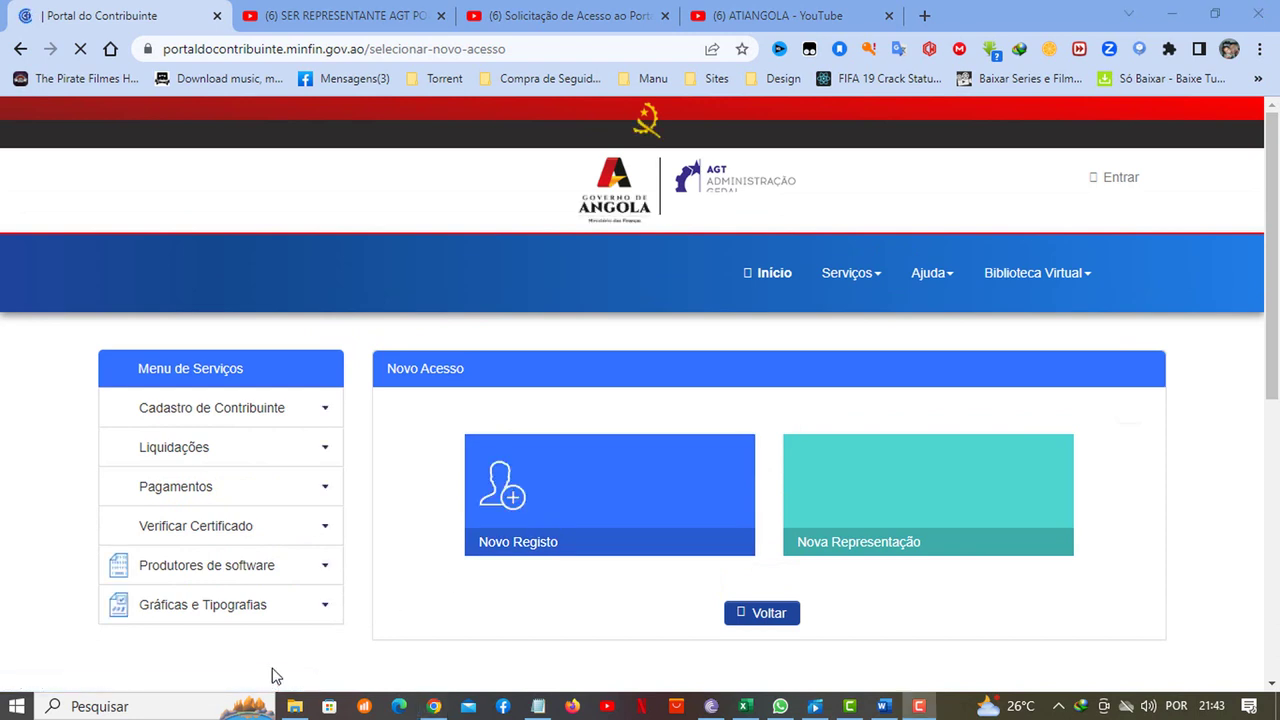
pyautogui.click(849, 459)
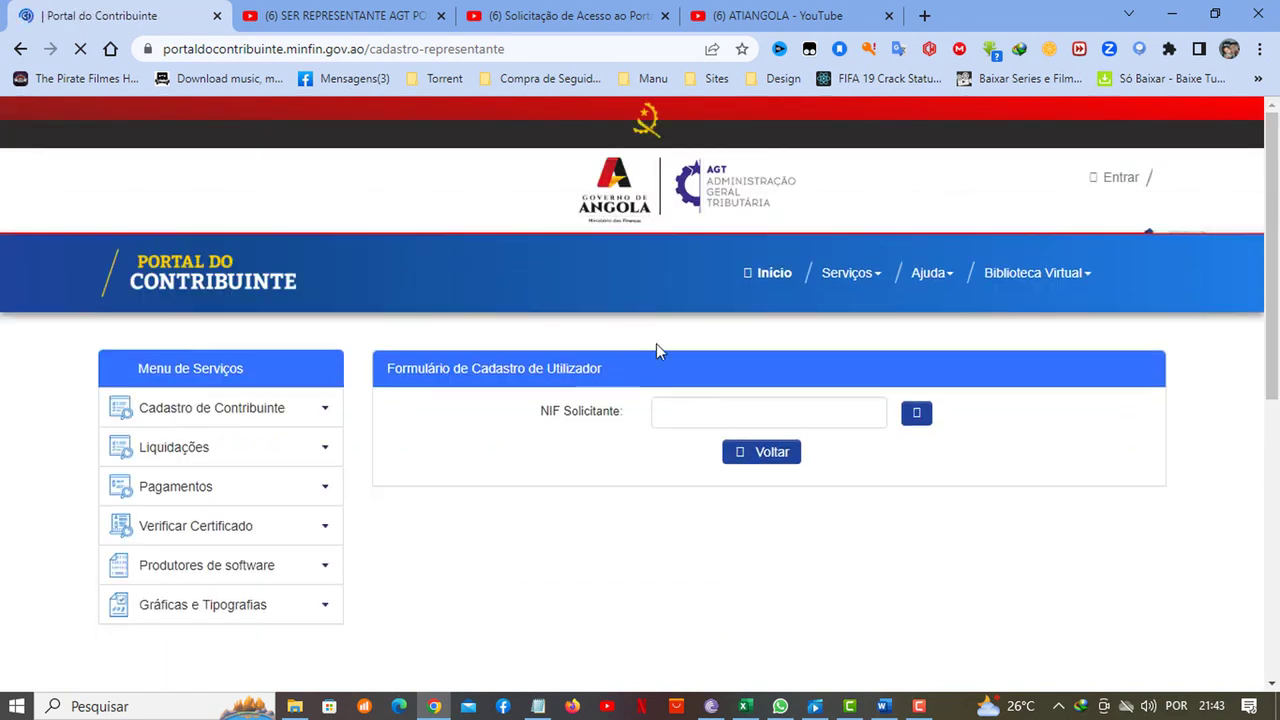
# Enter the requester's NIF and search to retrieve their name
pyautogui.click(753, 418)
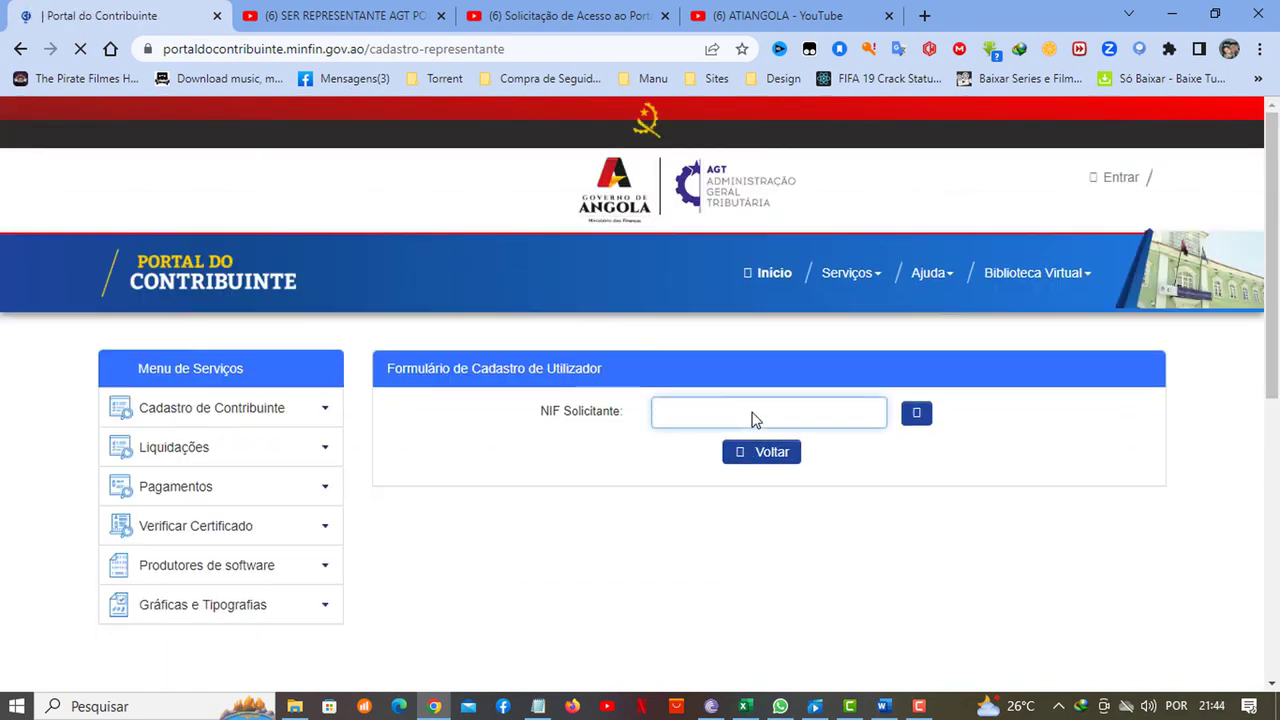
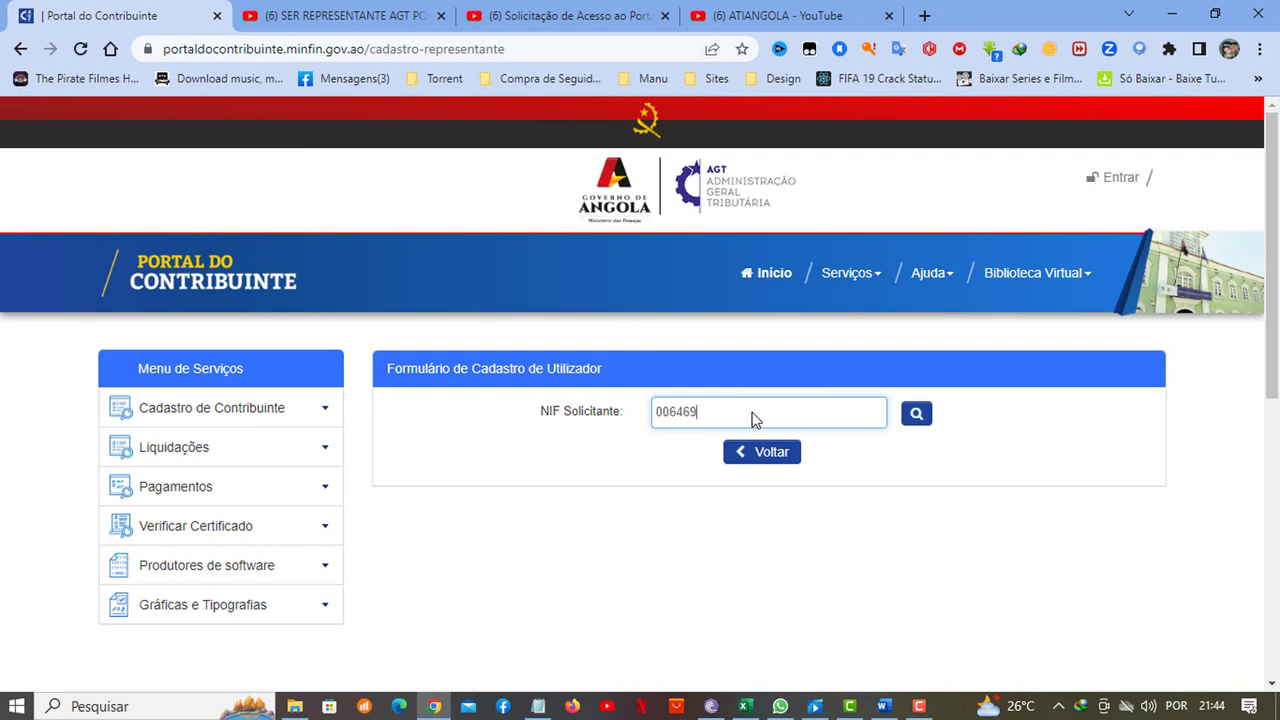
pyautogui.moveTo(850, 273)
pyautogui.click(917, 414)
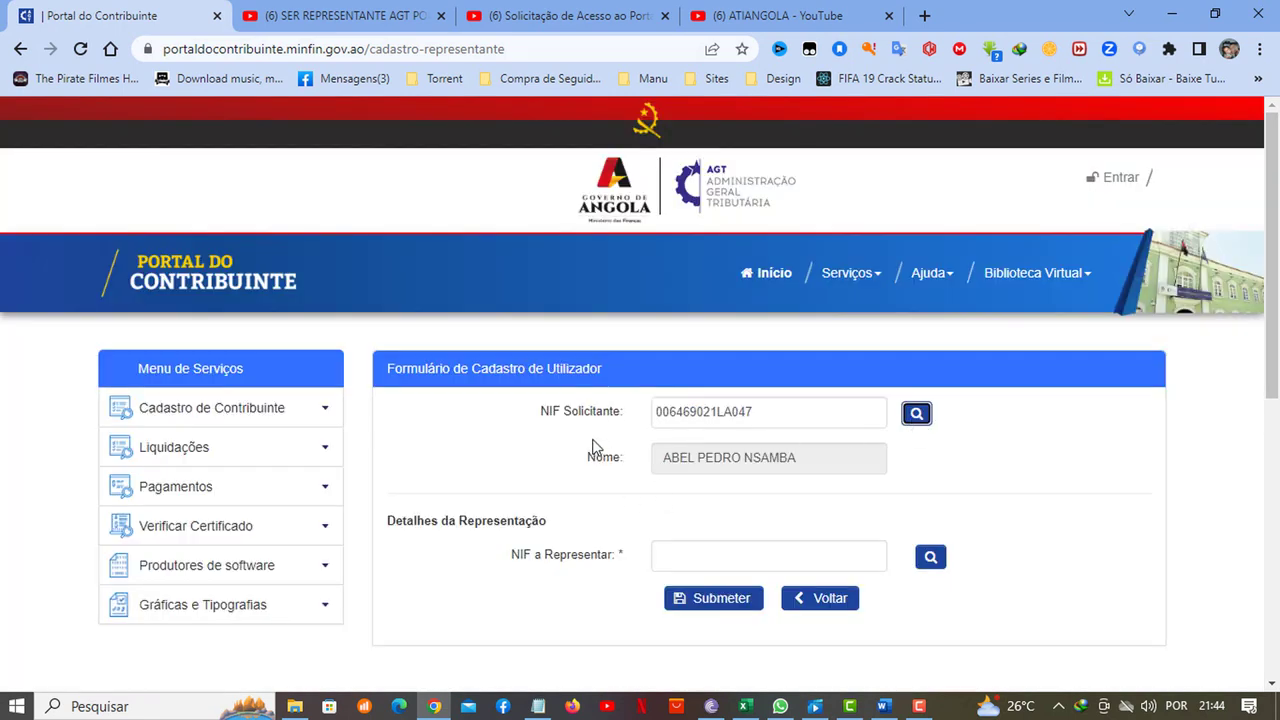
# Select the NIF a Representar field and switch to the Word request letter
pyautogui.scroll(-3, 601, 432)
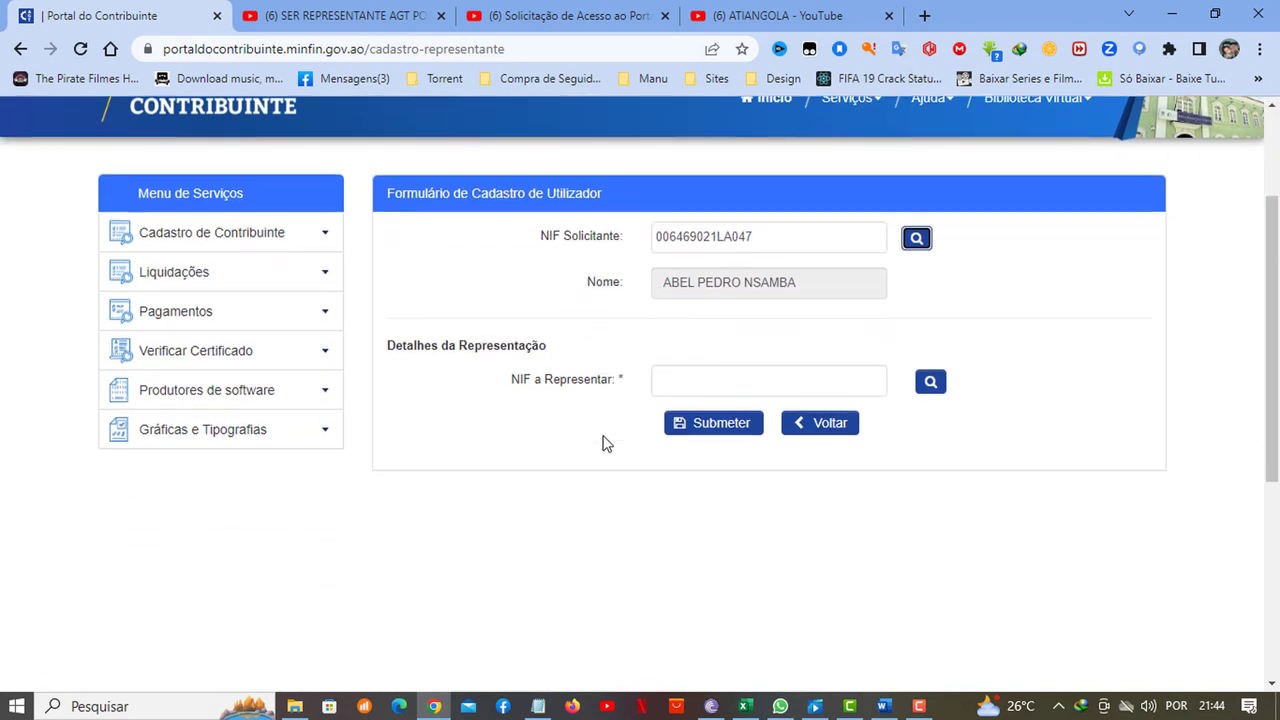
pyautogui.click(718, 272)
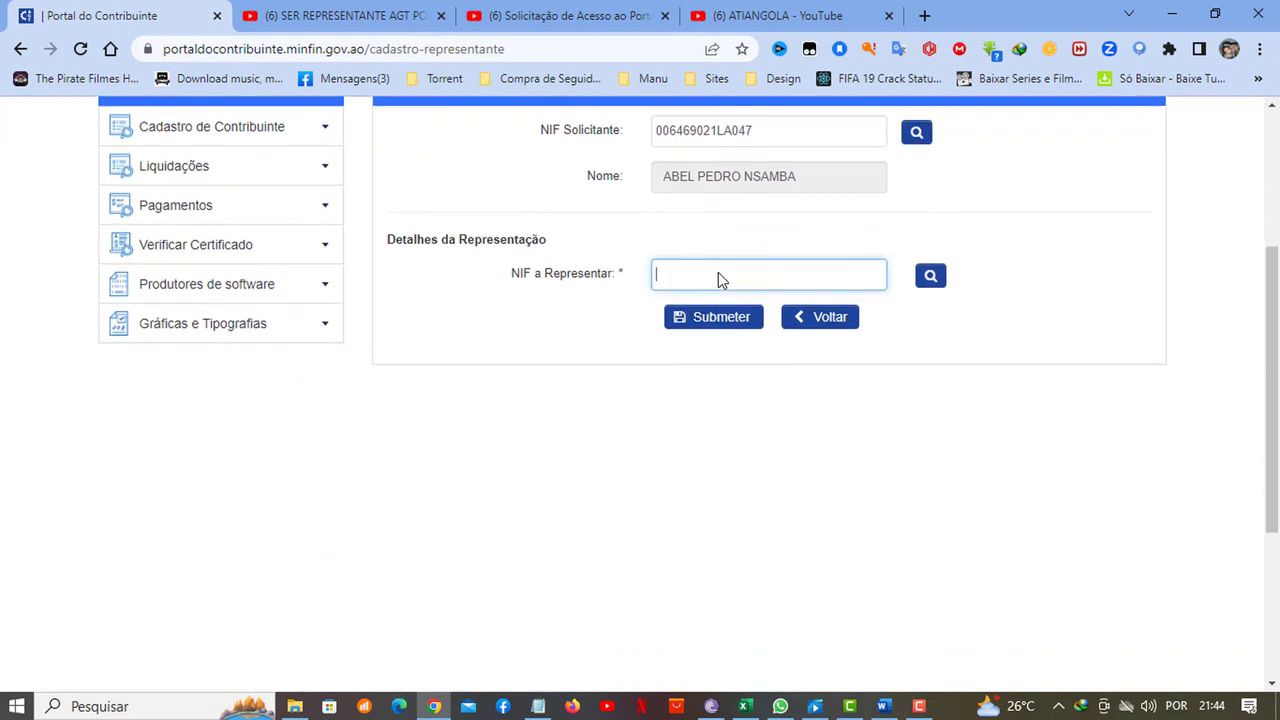
pyautogui.click(880, 702)
pyautogui.scroll(3, 672, 230)
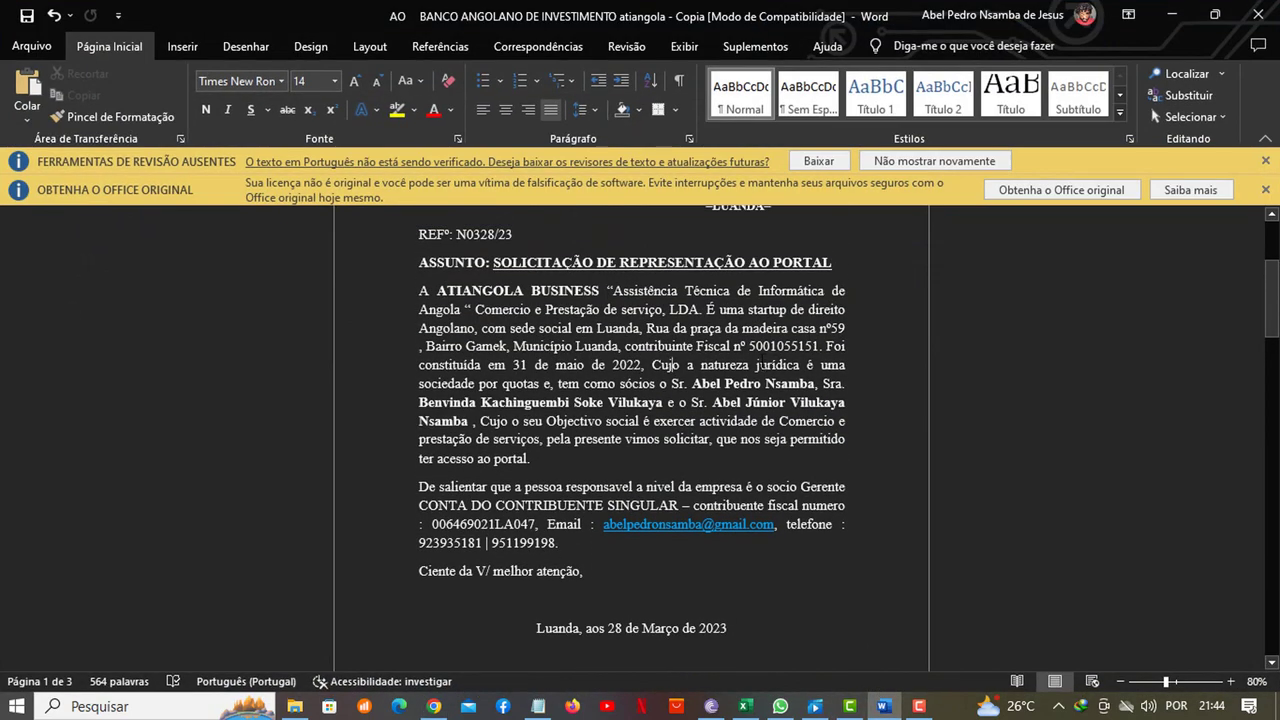
# Select the company's contribuinte fiscal number in the letter and minimize Word
pyautogui.moveTo(748, 346); pyautogui.dragTo(818, 346)
pyautogui.hotkey('ctrl', 'c')
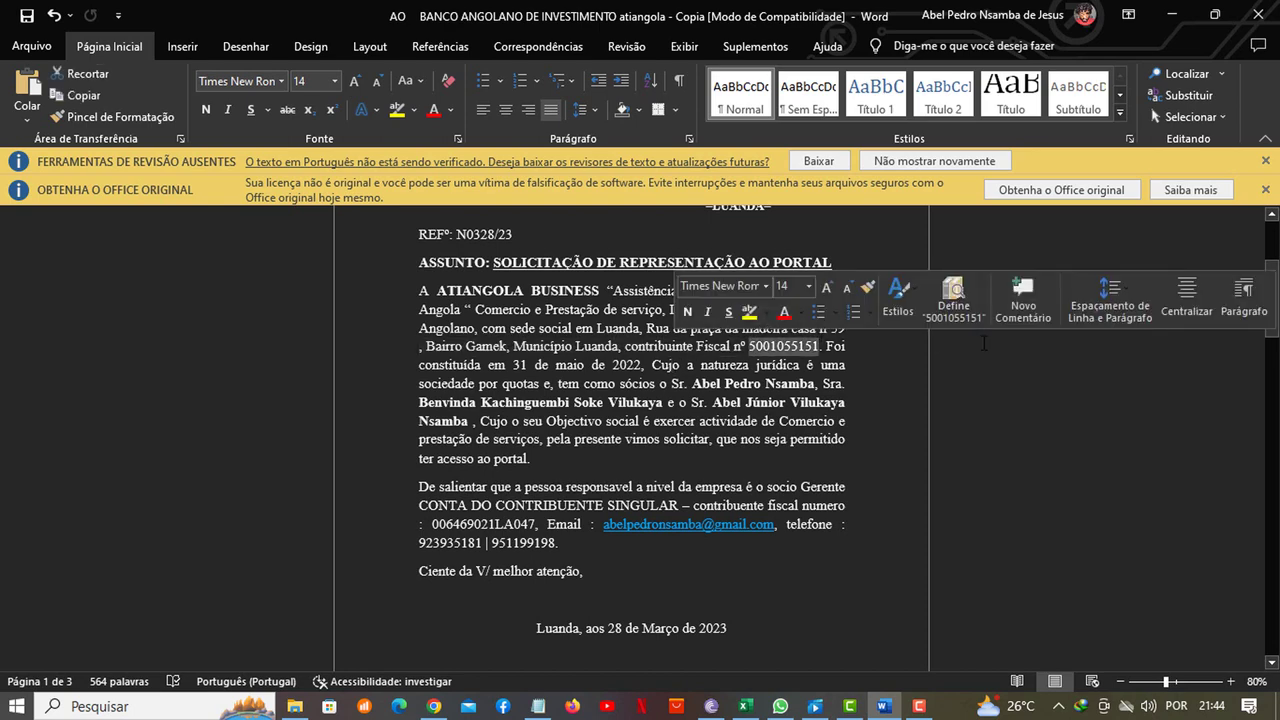
pyautogui.click(1168, 15)
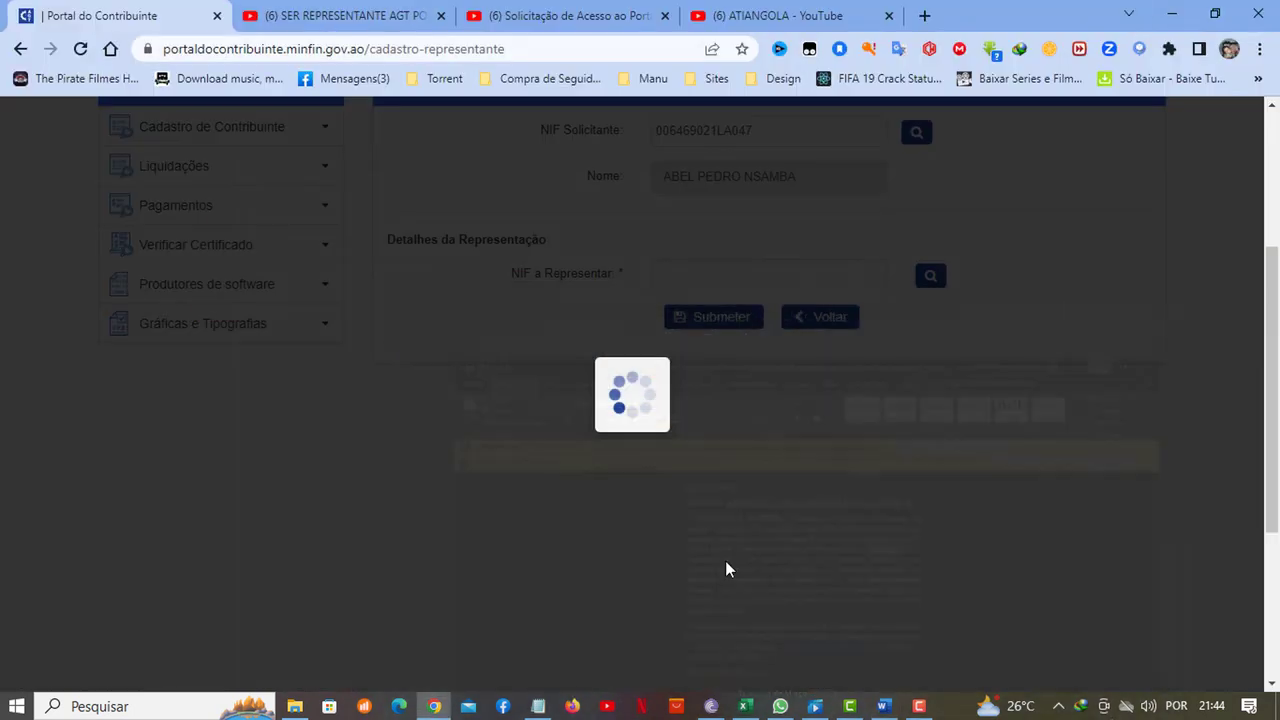
# Paste the company NIF to retrieve ATIANGOLA BUSINESS, set type SÓCIO-GERENTE, and start attaching
pyautogui.hotkey('ctrl', 'v')
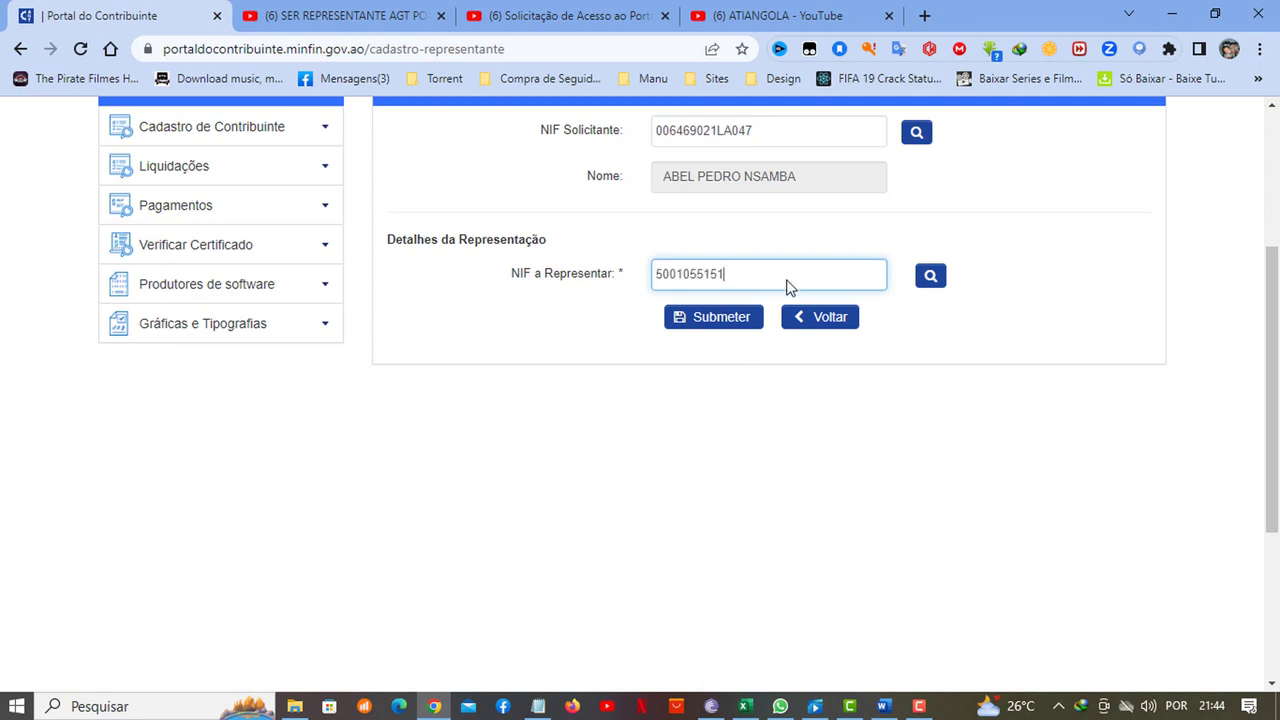
pyautogui.click(931, 276)
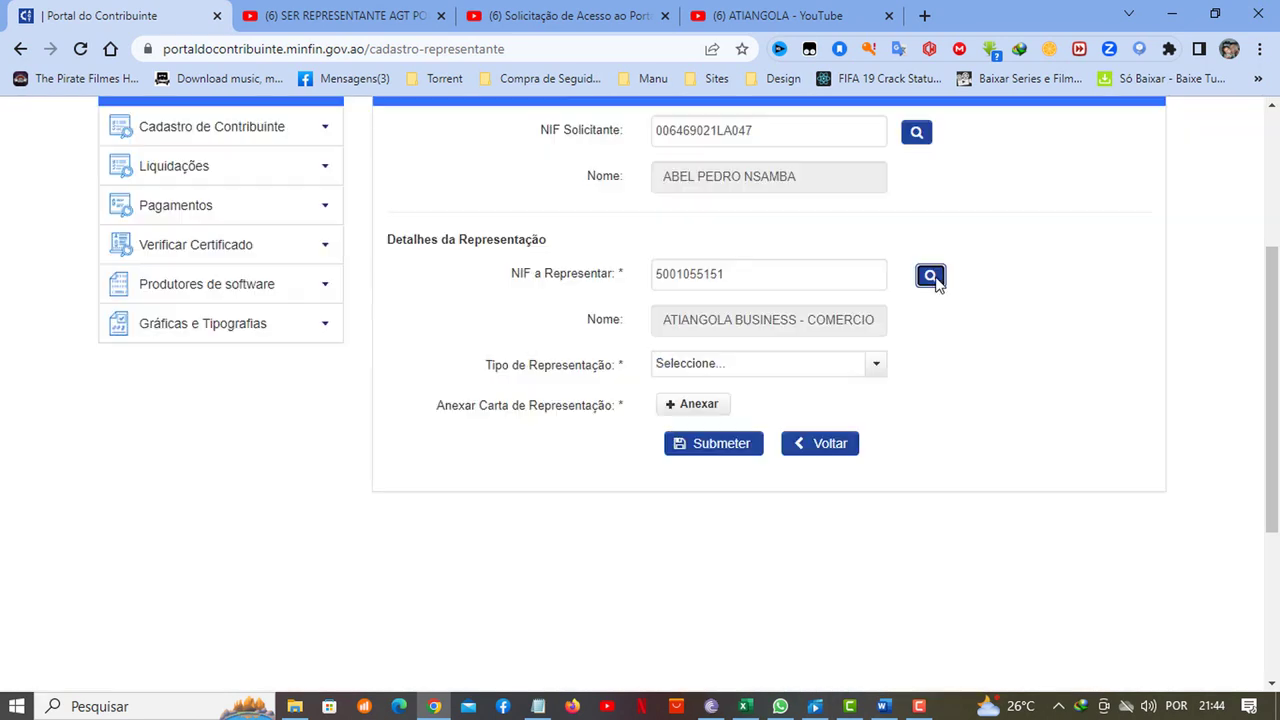
pyautogui.click(689, 366)
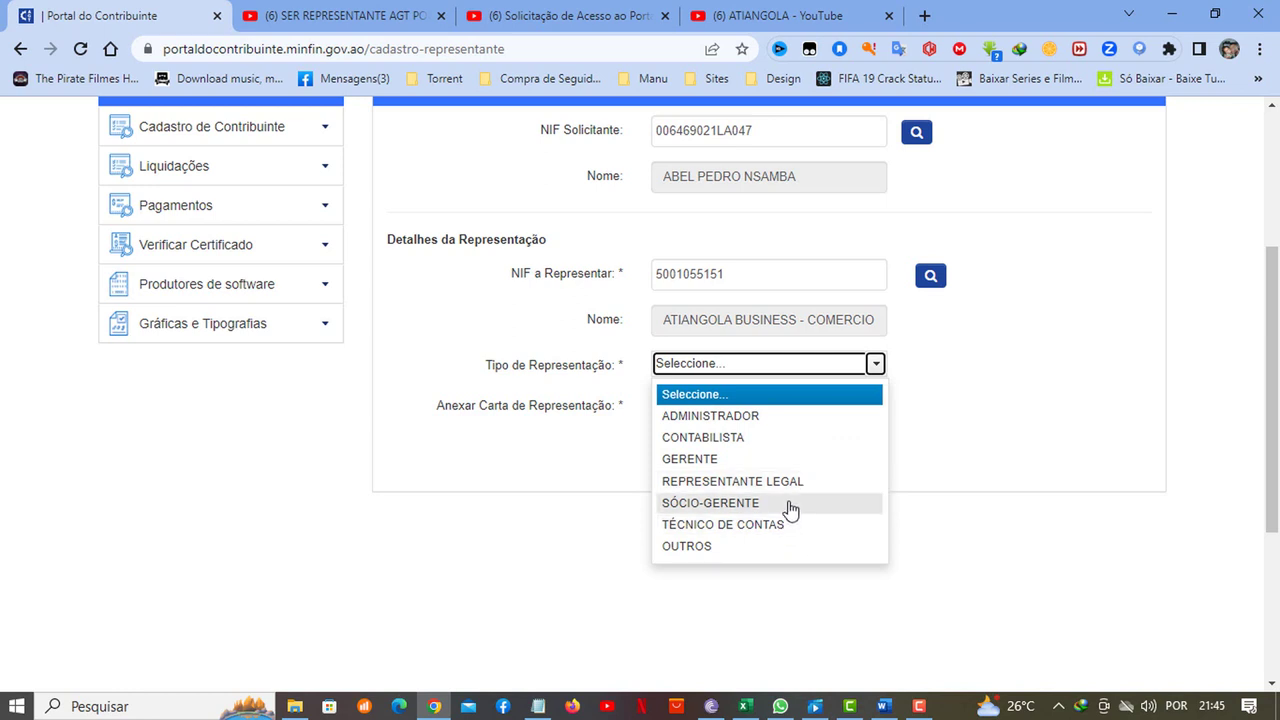
pyautogui.click(790, 505)
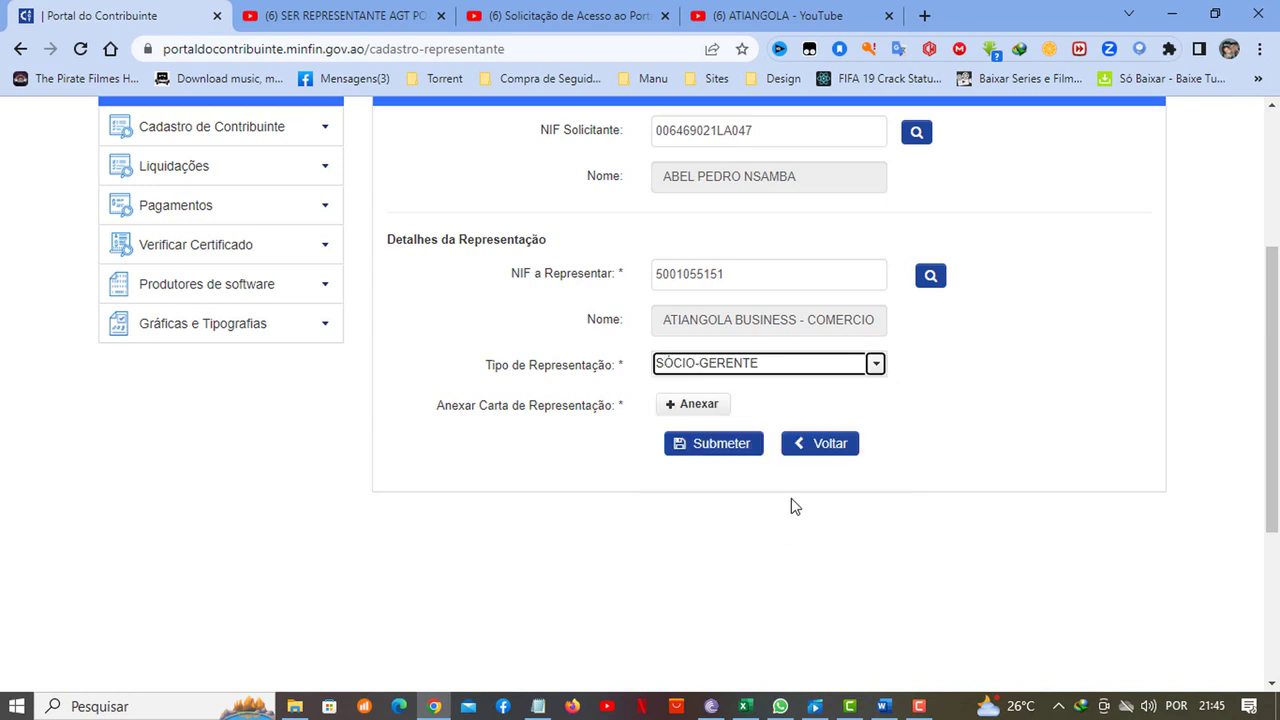
pyautogui.click(704, 410)
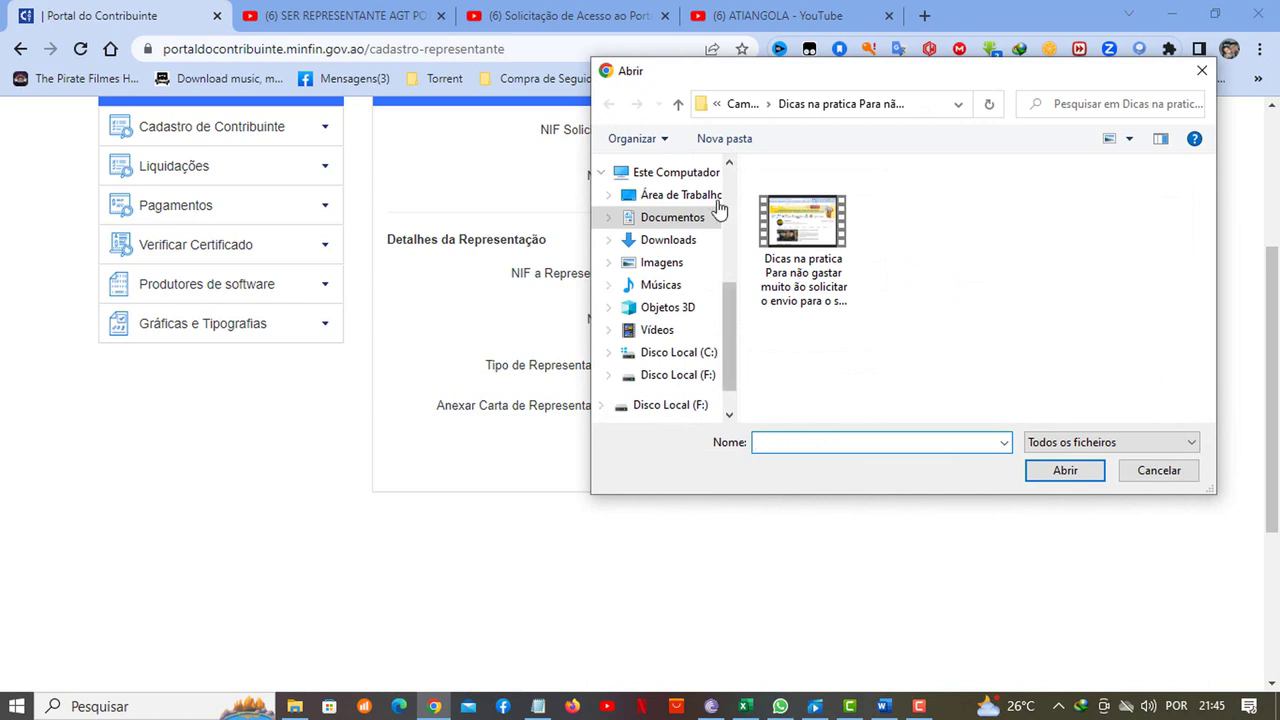
# Attach solicita.pdf from the Documentos folder as the representation letter
pyautogui.click(664, 217)
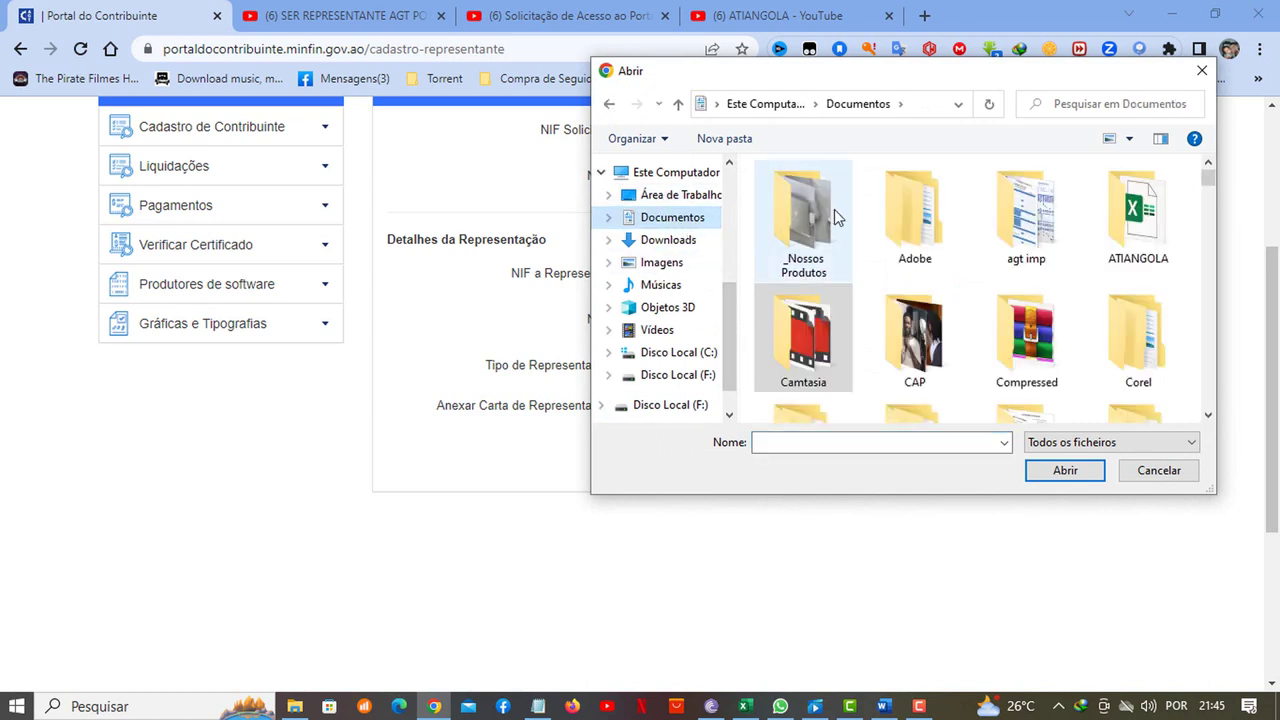
pyautogui.scroll(-3, 1003, 312)
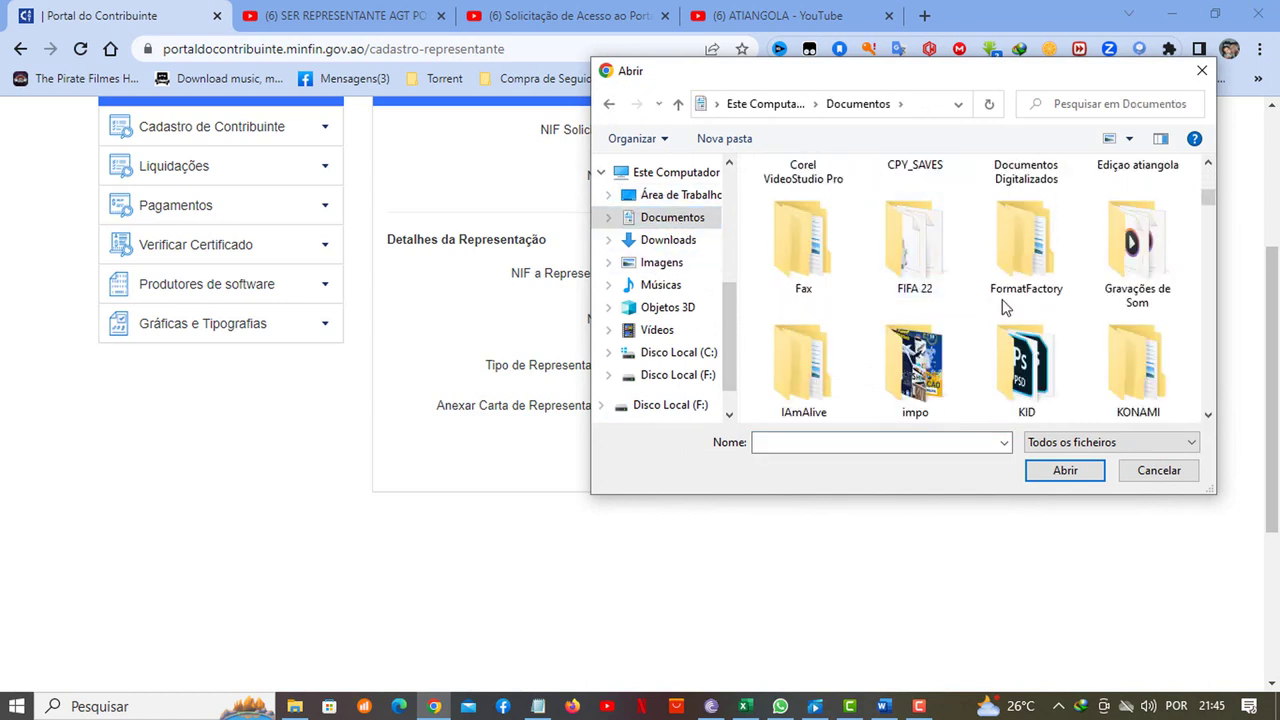
pyautogui.scroll(-3, 1005, 305)
pyautogui.scroll(-5, 1003, 305)
pyautogui.click(1130, 207)
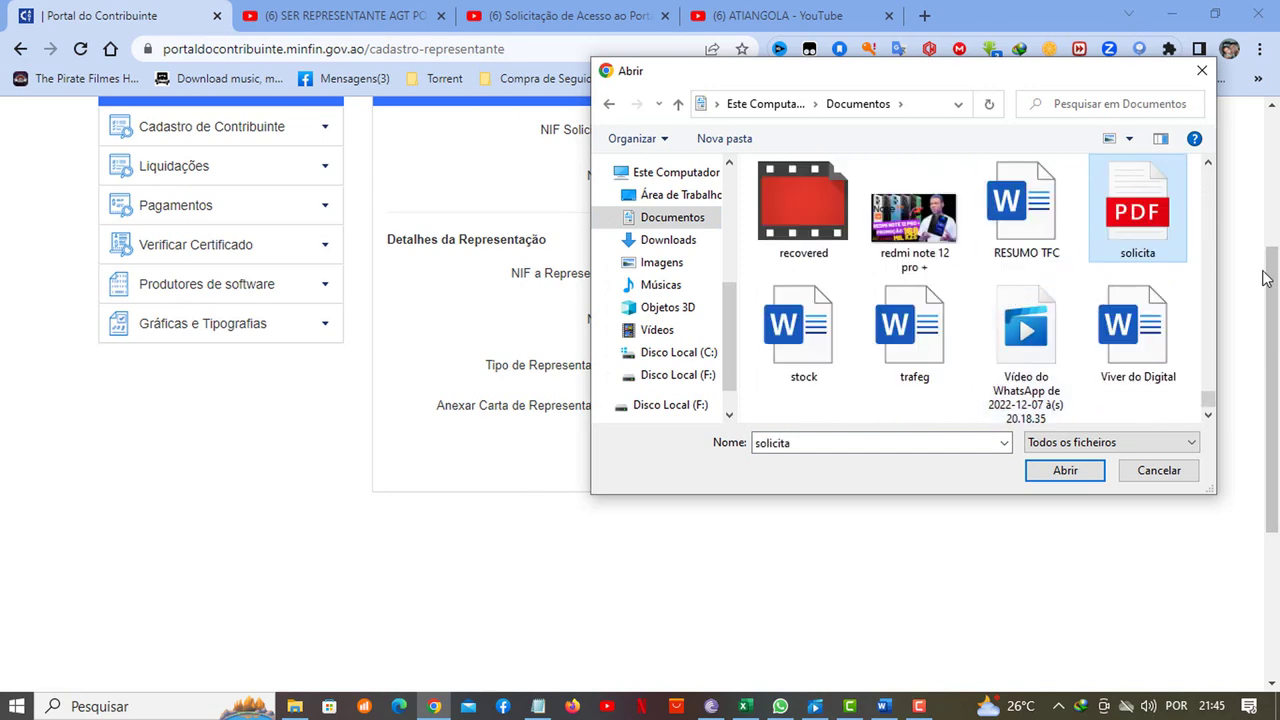
pyautogui.click(1062, 471)
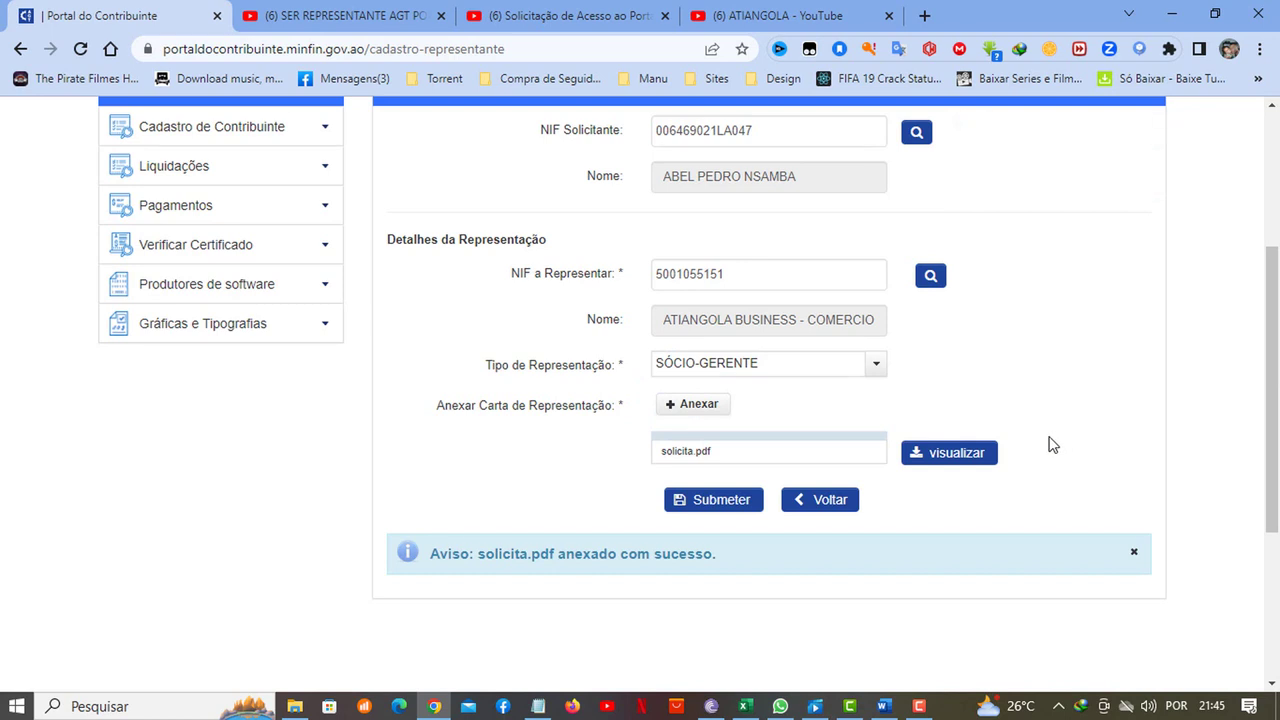
pyautogui.click(963, 452)
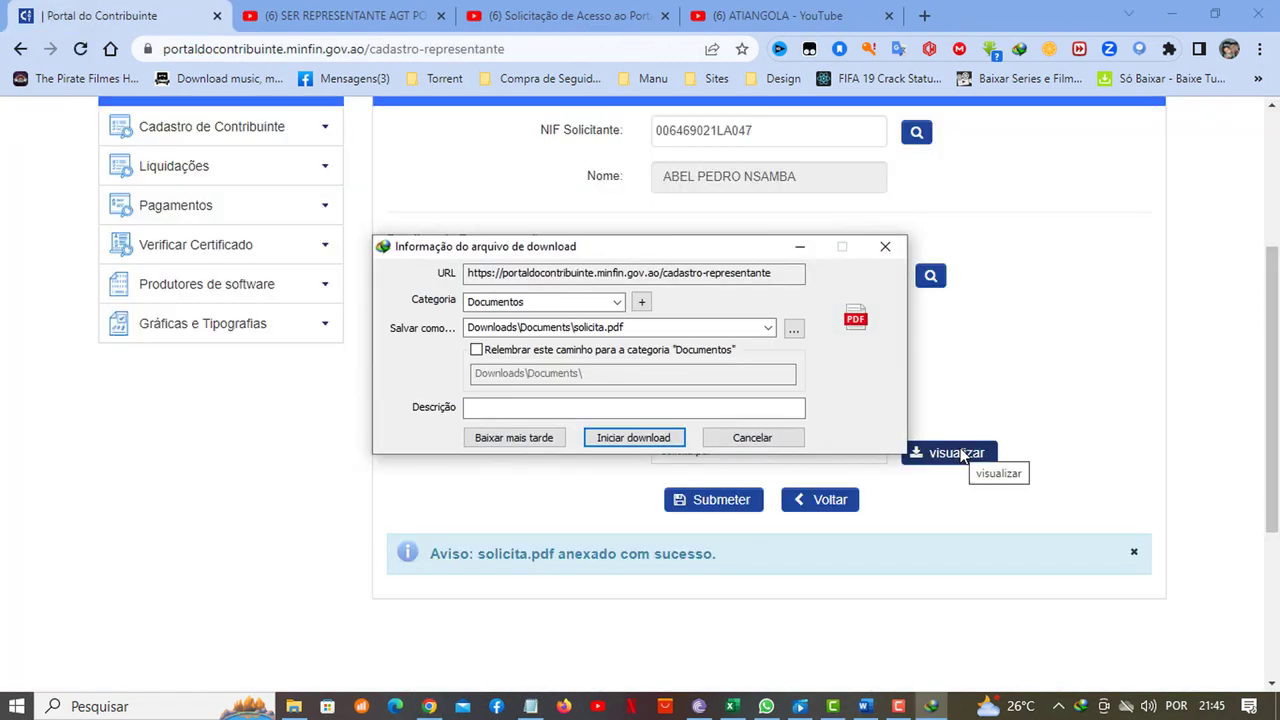
pyautogui.click(751, 437)
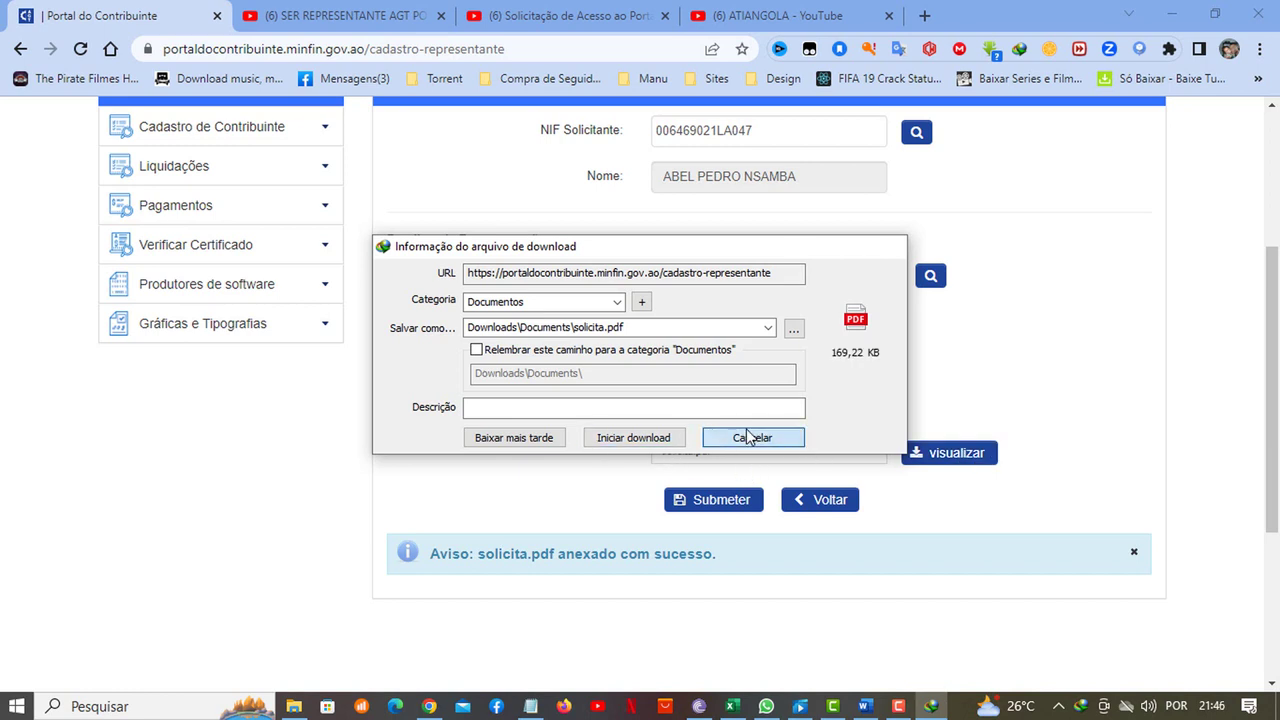
pyautogui.scroll(2, 803, 363)
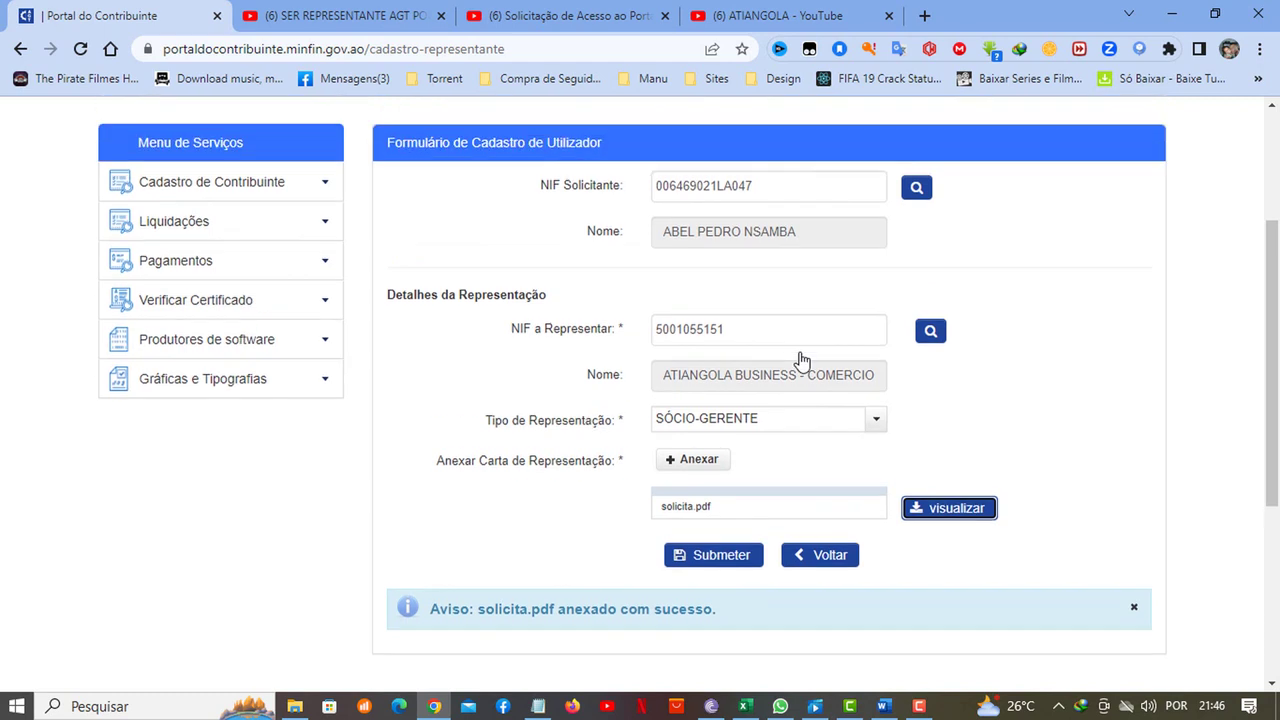
pyautogui.scroll(-2, 803, 363)
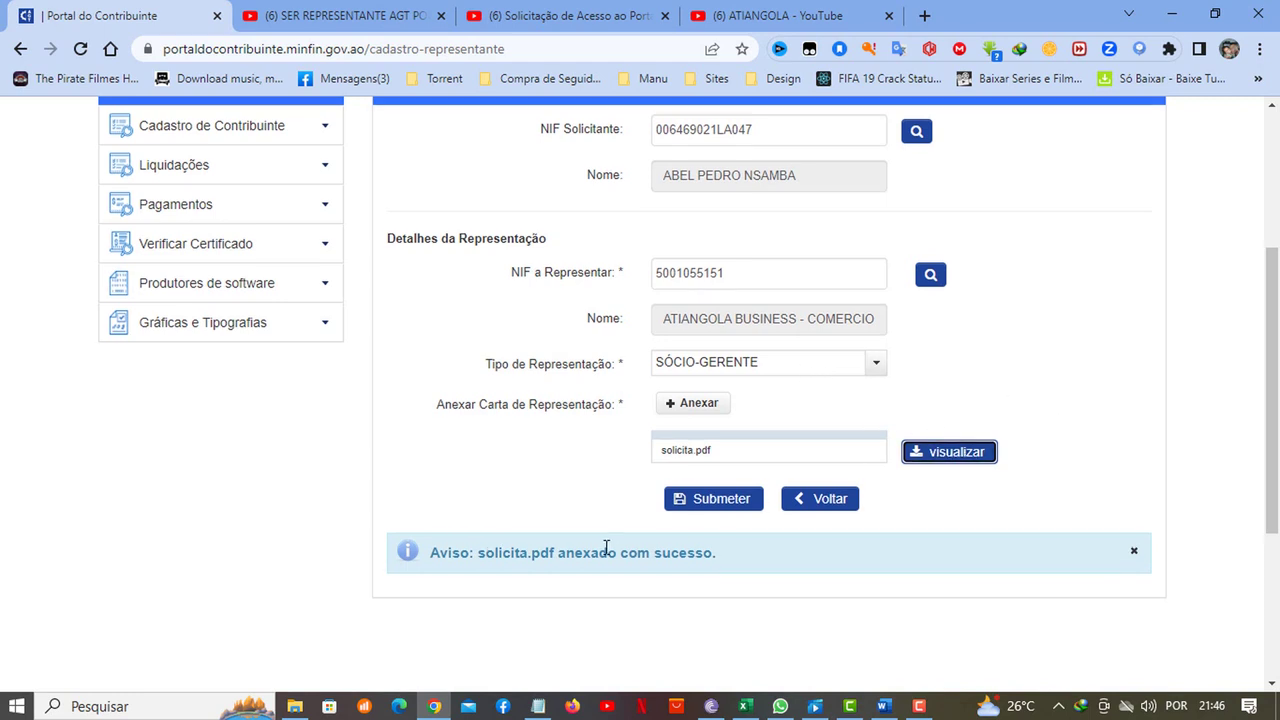
pyautogui.scroll(-1, 606, 547)
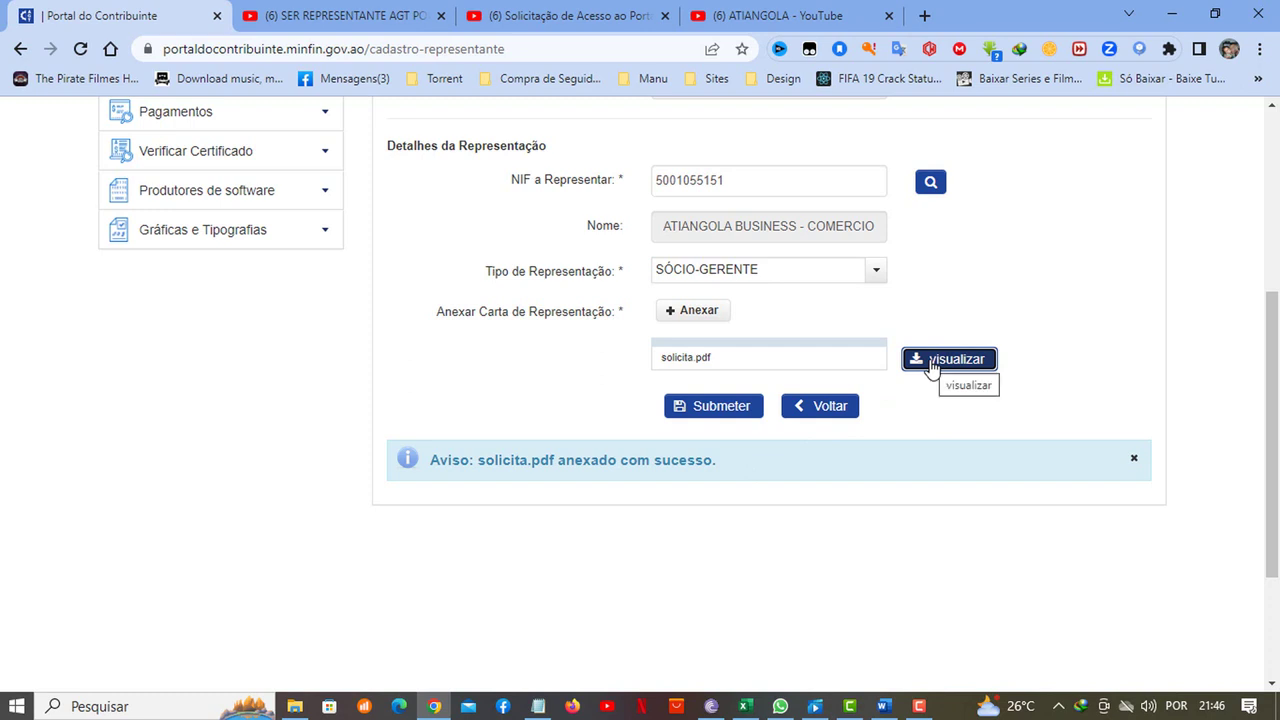
# Submit the form and confirm the 'FS1.02 – Representação registado com sucesso' message
pyautogui.click(728, 407)
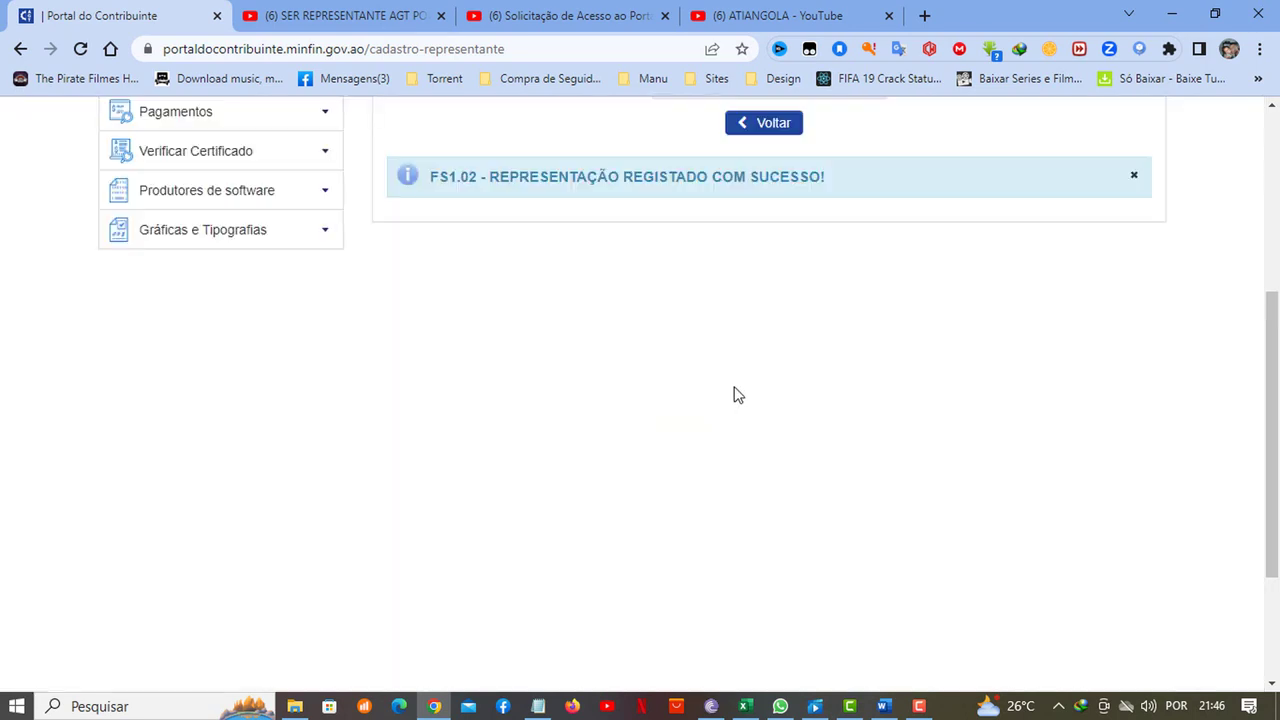
pyautogui.scroll(3, 733, 394)
pyautogui.scroll(-1, 725, 398)
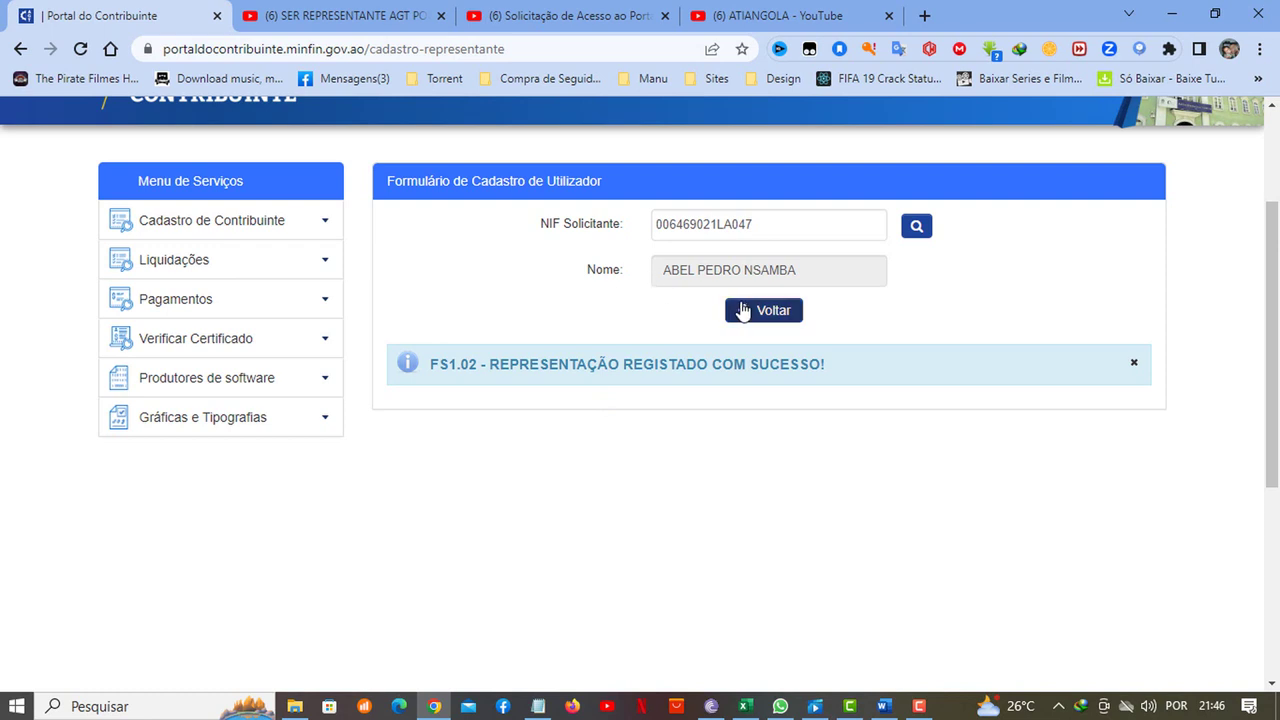
pyautogui.scroll(2, 378, 362)
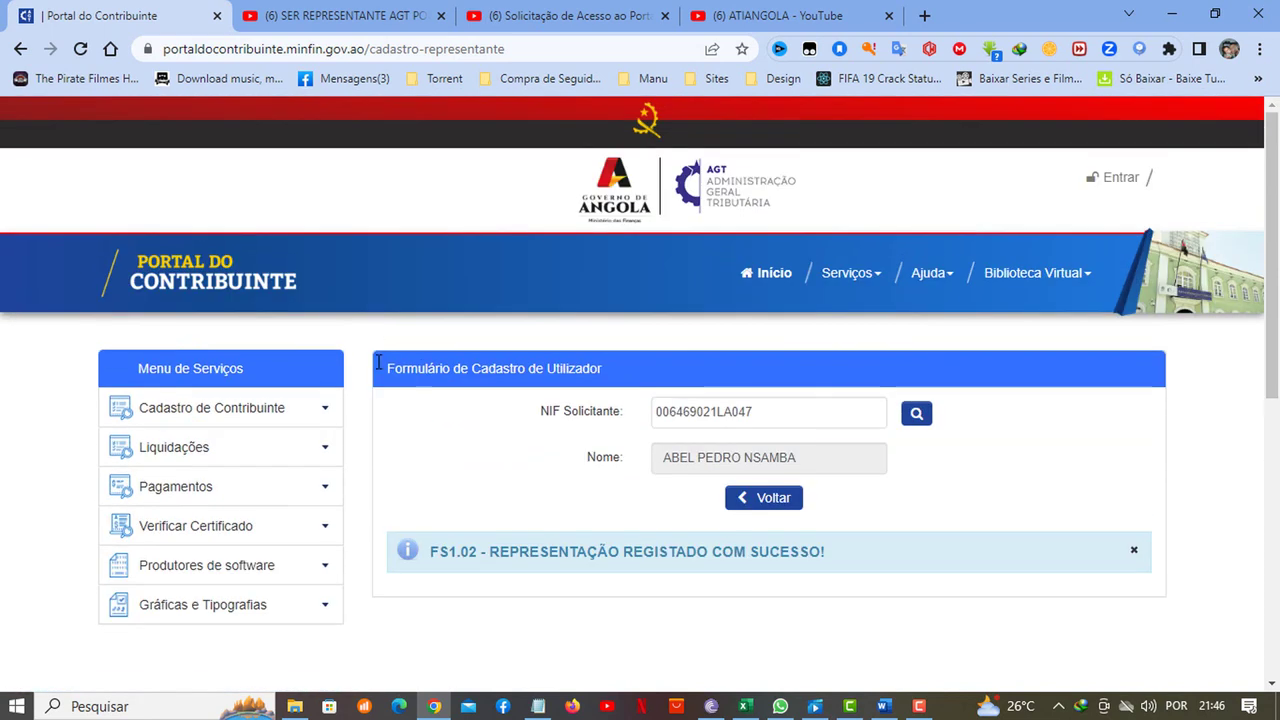
# Return to the portal home and log in with the saved user ID and password
pyautogui.click(207, 297)
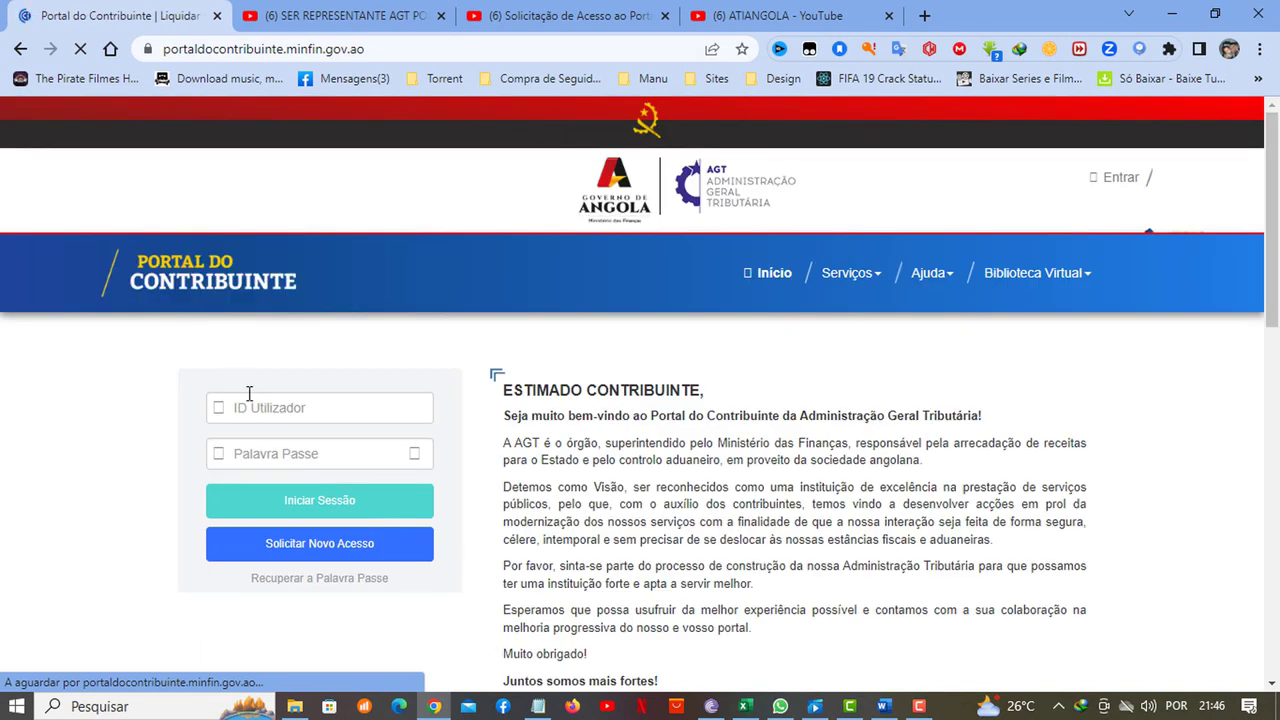
pyautogui.click(266, 412)
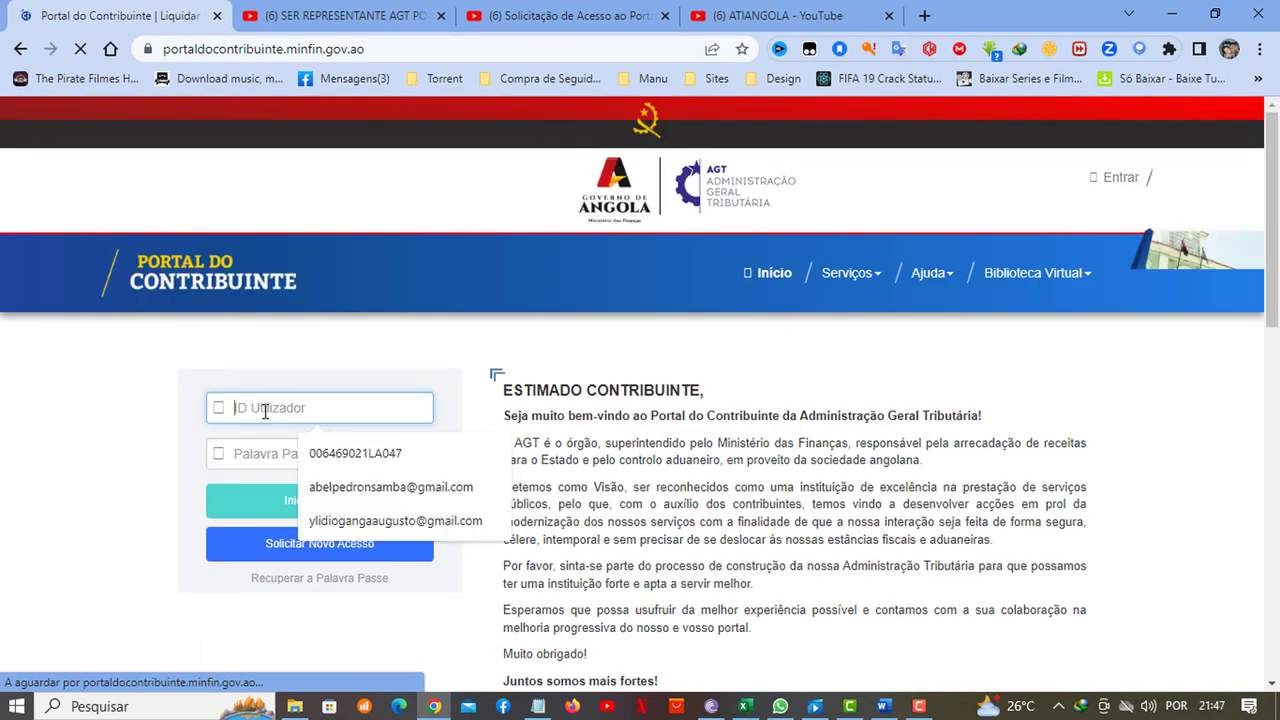
pyautogui.click(306, 449)
pyautogui.click(306, 449)
pyautogui.click(303, 497)
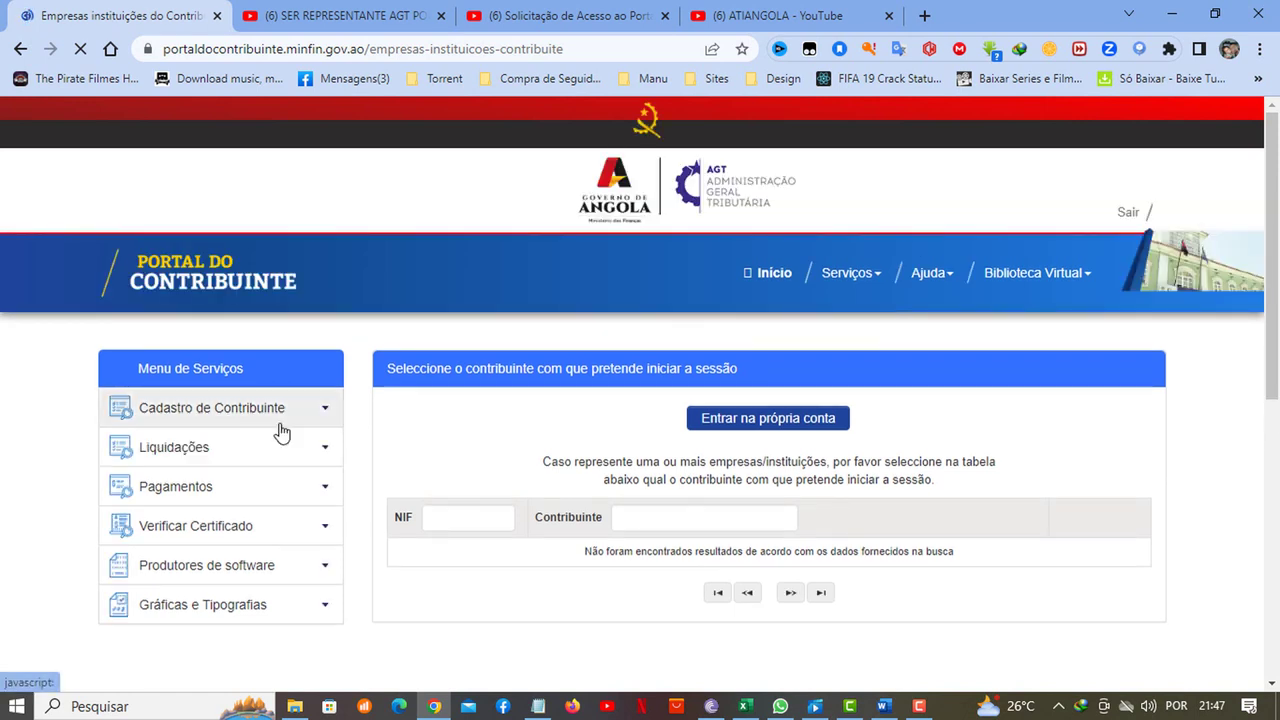
# Open Liquidações > Liquidar Imposto and expand the Conta dropdown
pyautogui.moveTo(824, 254)
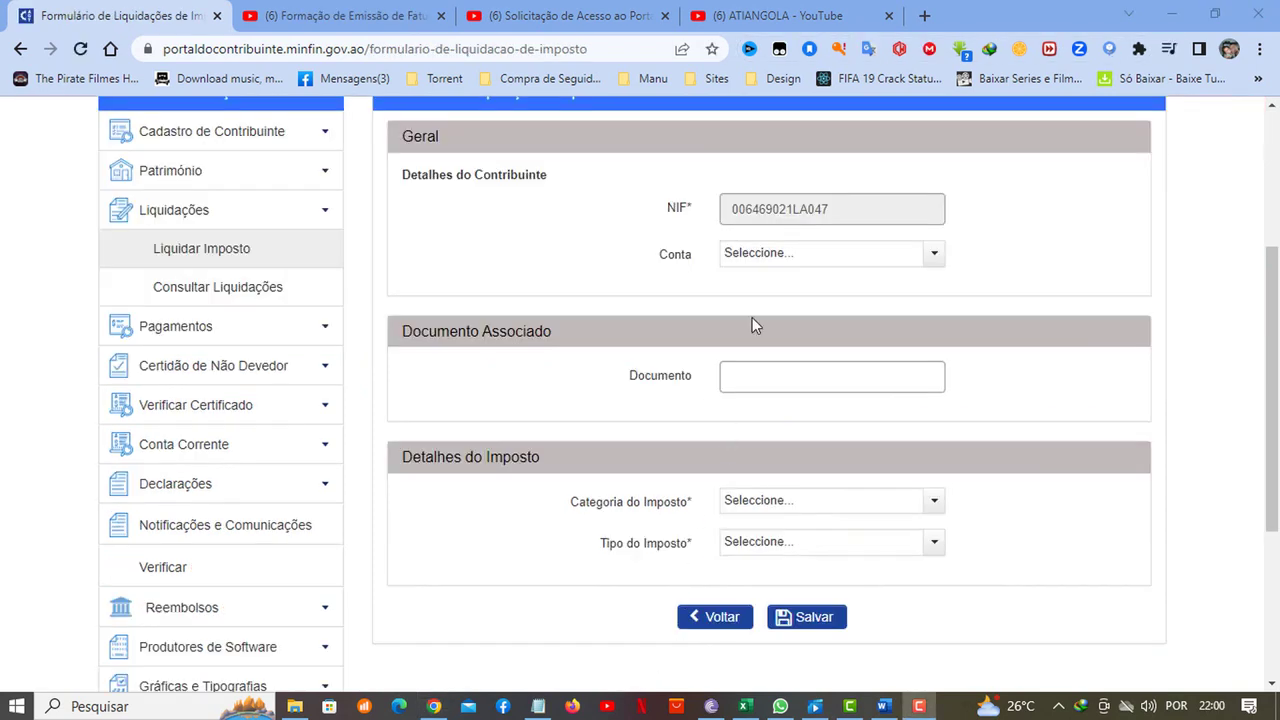
pyautogui.click(766, 256)
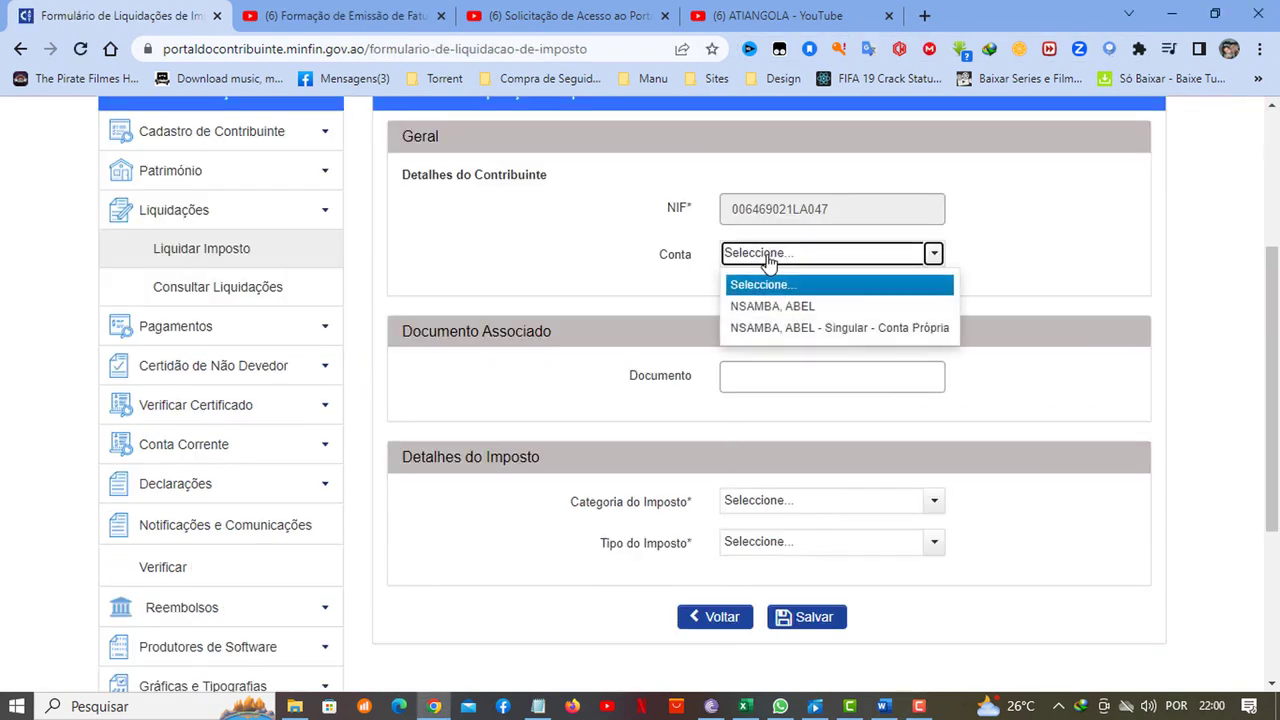